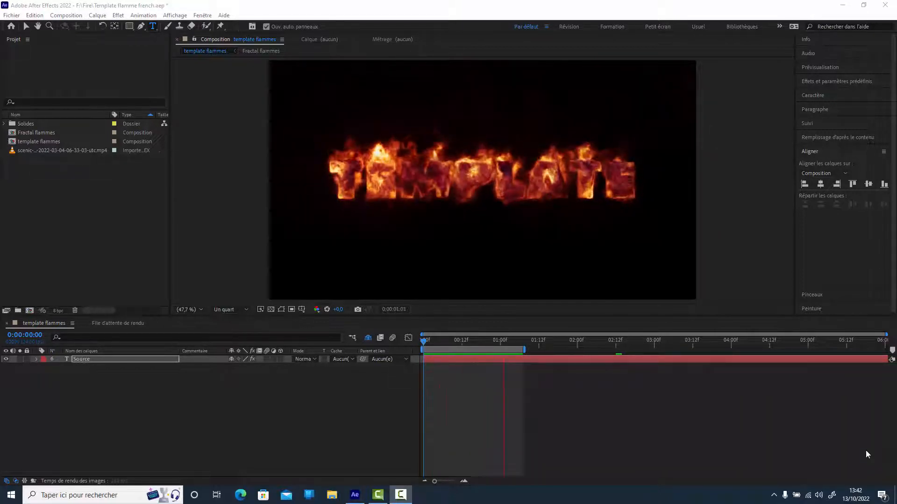
- Replace the Source layer's text in the template flammes composition with FLAMMES
{"action": "left_click", "coordinate": [251, 411]}
{"action": "key", "text": "space"}
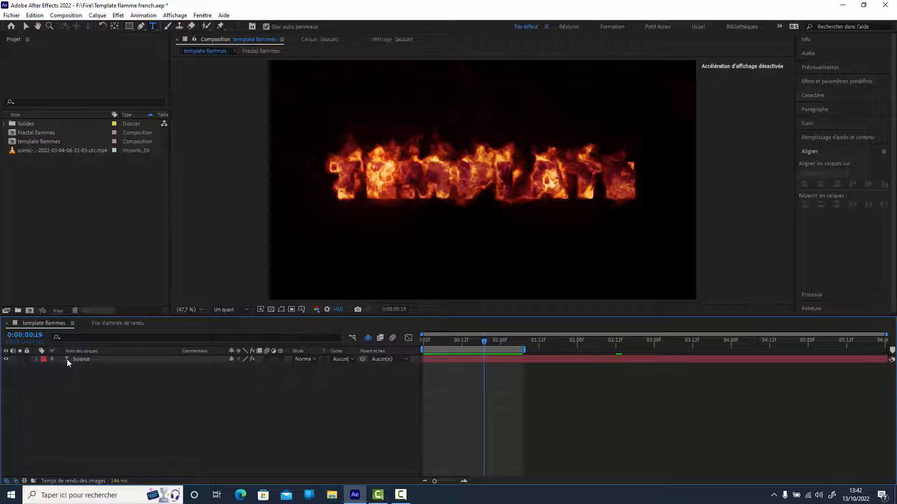
{"action": "left_click", "coordinate": [68, 359]}
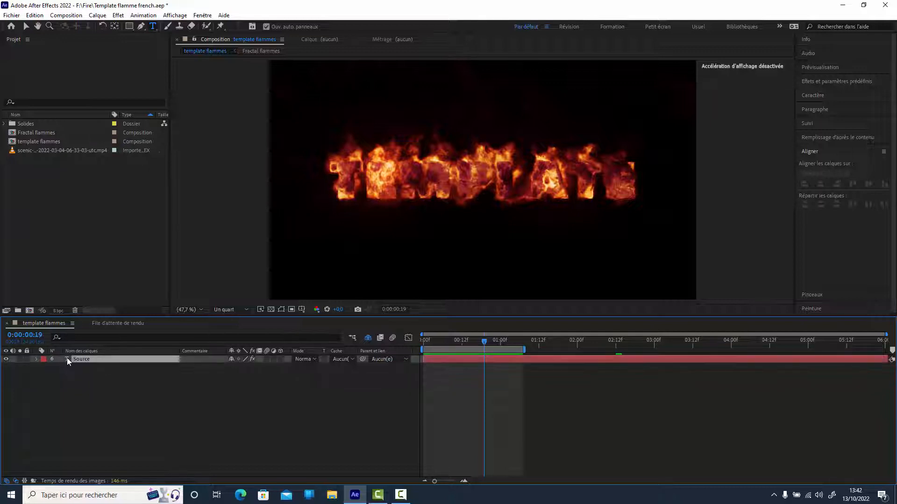
{"action": "key", "text": "BackSpace"}
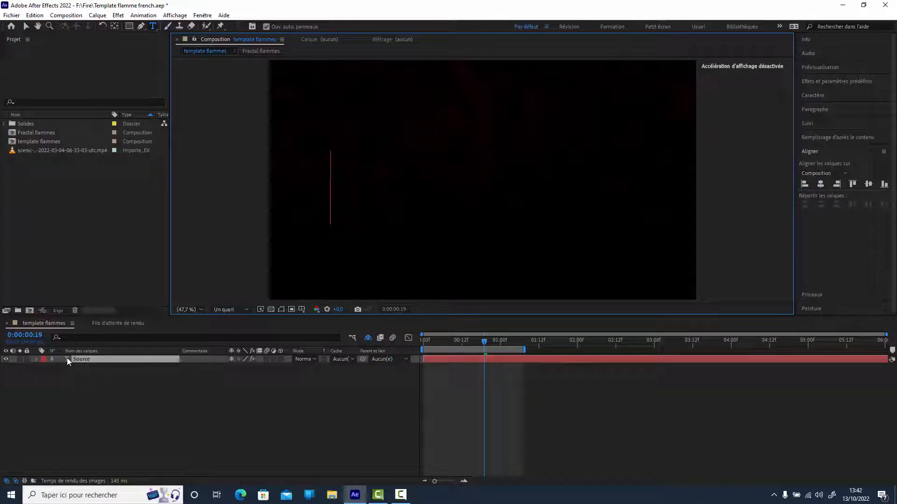
{"action": "type", "text": "FLAMM"}
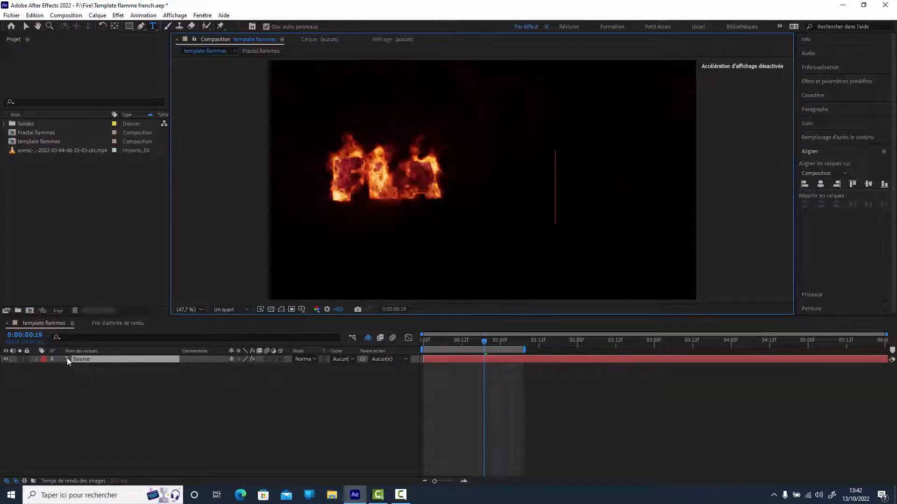
{"action": "type", "text": "ES"}
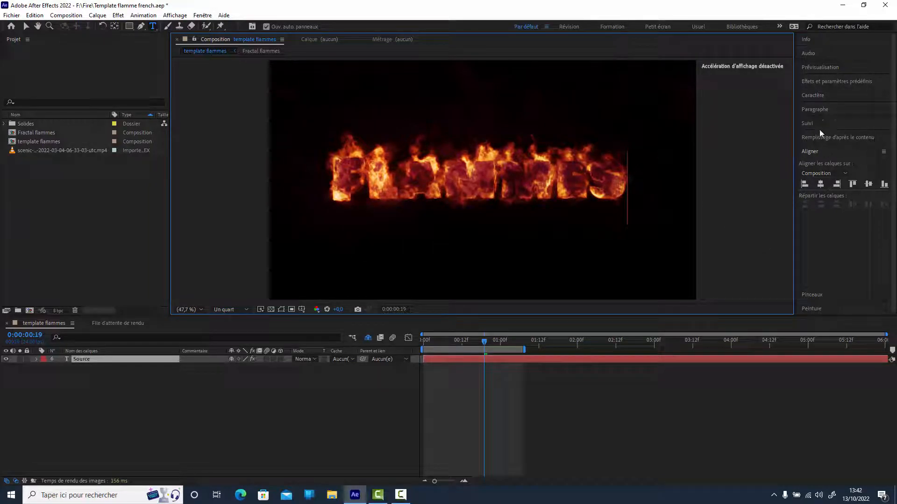
- Set the font size of the FLAMMES text to 273 px, keeping the Bowlby One SC font
{"action": "left_click", "coordinate": [811, 94]}
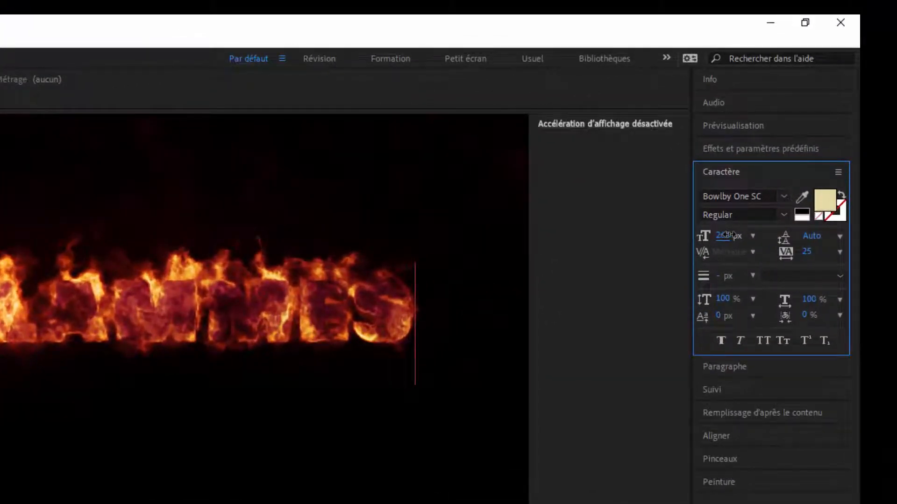
{"action": "left_click", "coordinate": [727, 235]}
{"action": "double_click", "coordinate": [404, 320]}
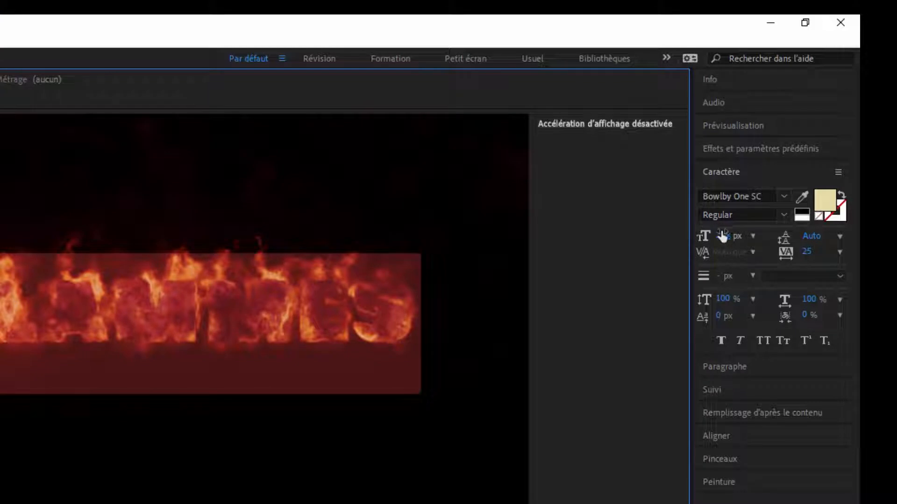
{"action": "left_click_drag", "start_coordinate": [723, 235], "coordinate": [743, 236]}
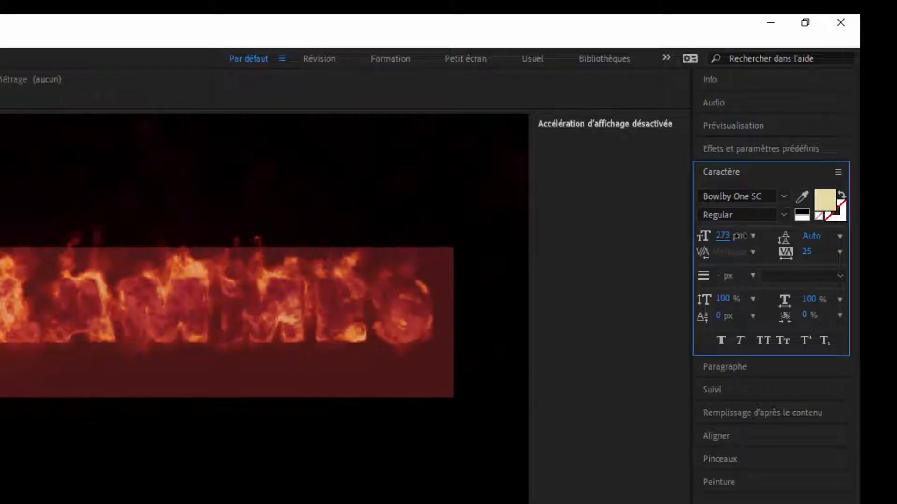
{"action": "left_click", "coordinate": [785, 196]}
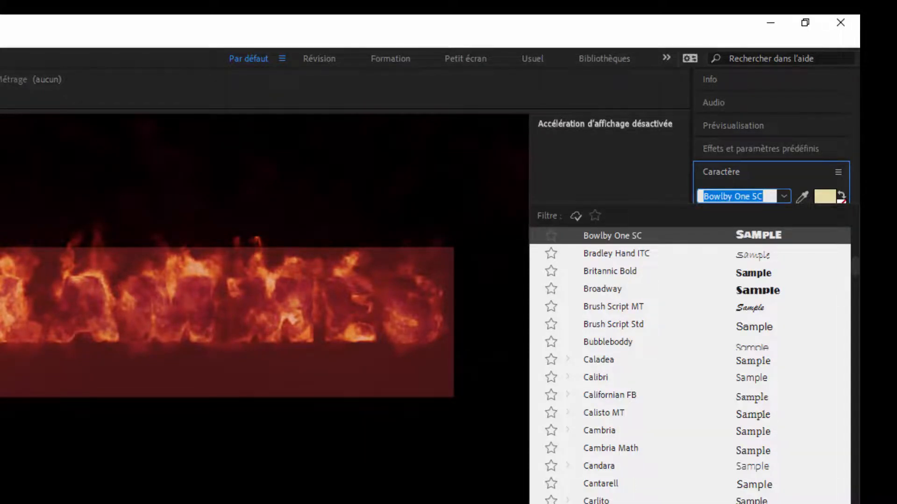
{"action": "key", "text": "Escape"}
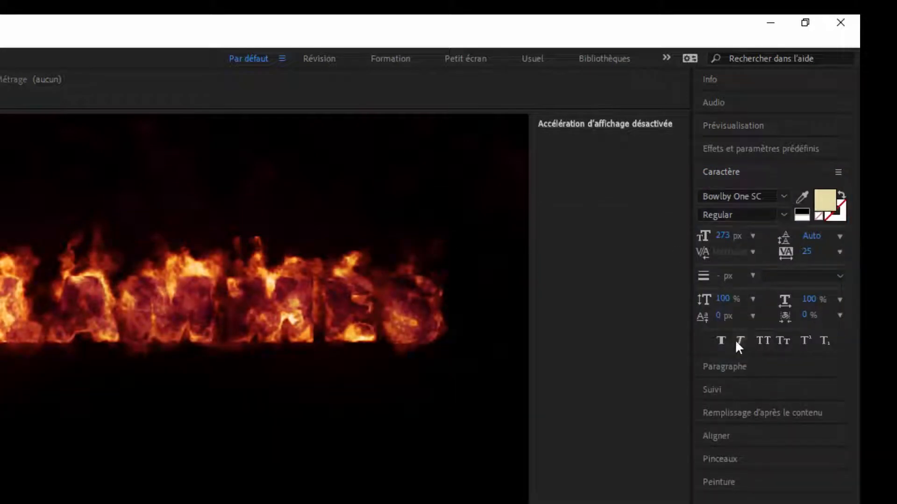
- Center the FLAMMES text horizontally and vertically in the composition and preview the animation
{"action": "left_click", "coordinate": [707, 438]}
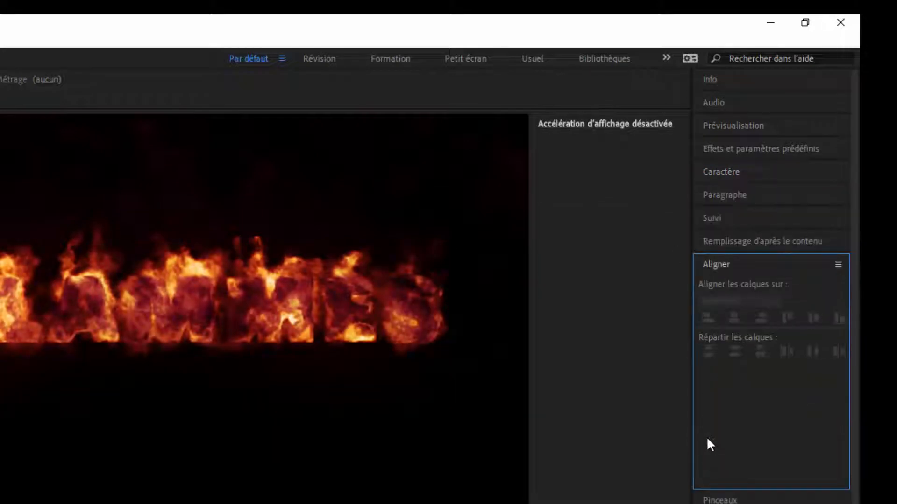
{"action": "left_click", "coordinate": [735, 319]}
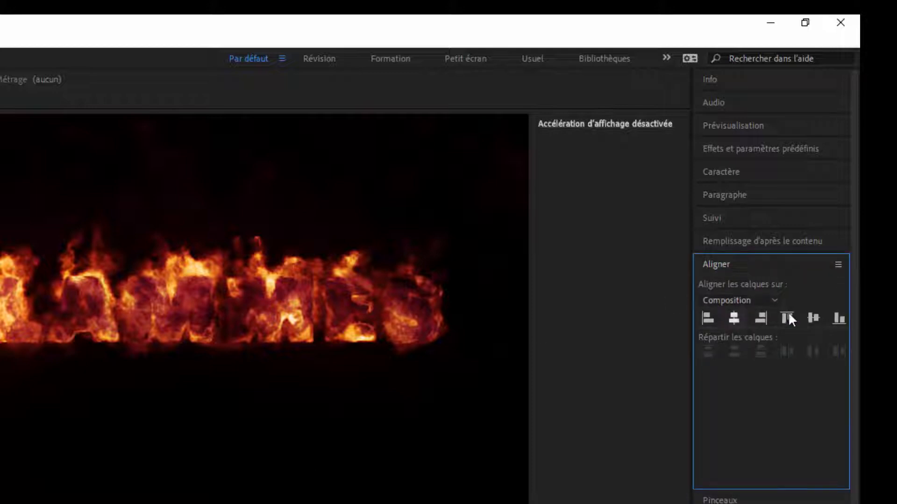
{"action": "left_click", "coordinate": [814, 316]}
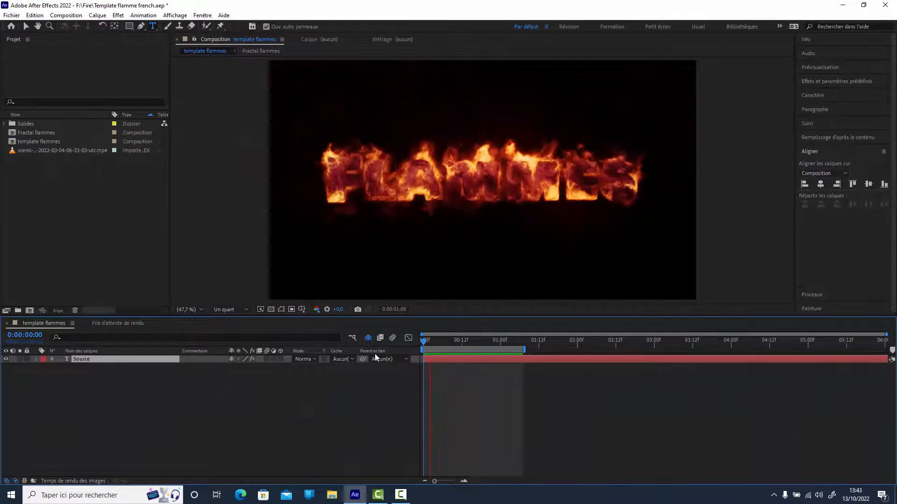
{"action": "key", "text": "space"}
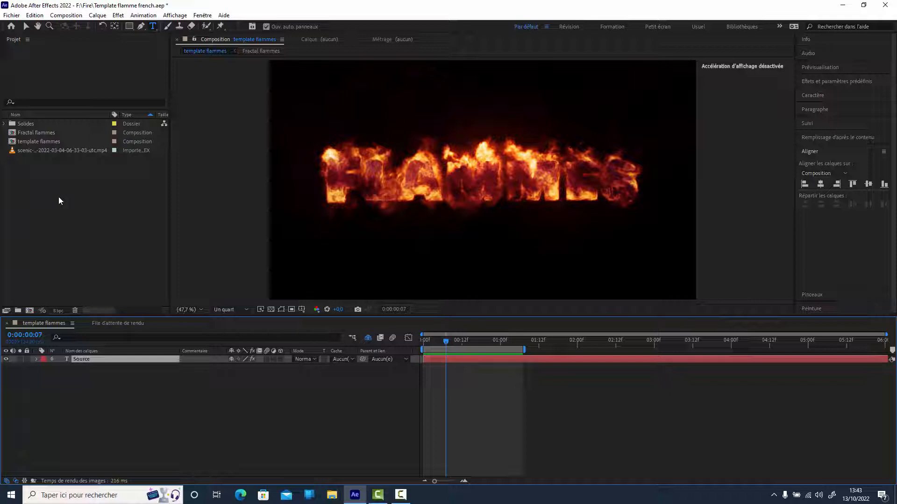
- Duplicate the template flammes composition in the project and open the copy, template flammes 2
{"action": "left_click", "coordinate": [34, 143]}
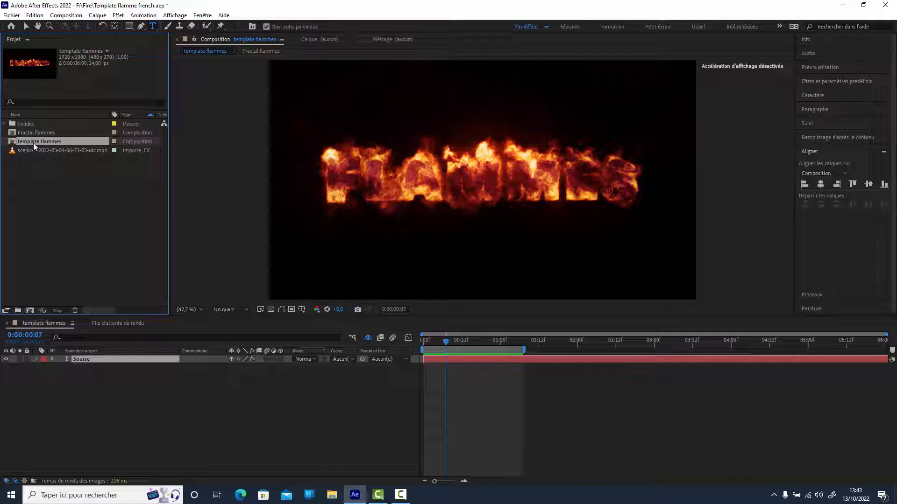
{"action": "key", "text": "ctrl+d"}
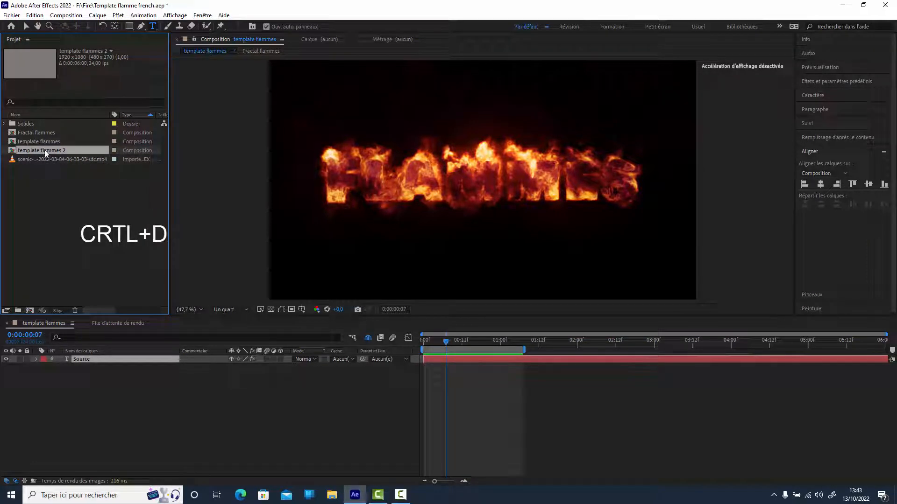
{"action": "double_click", "coordinate": [44, 150]}
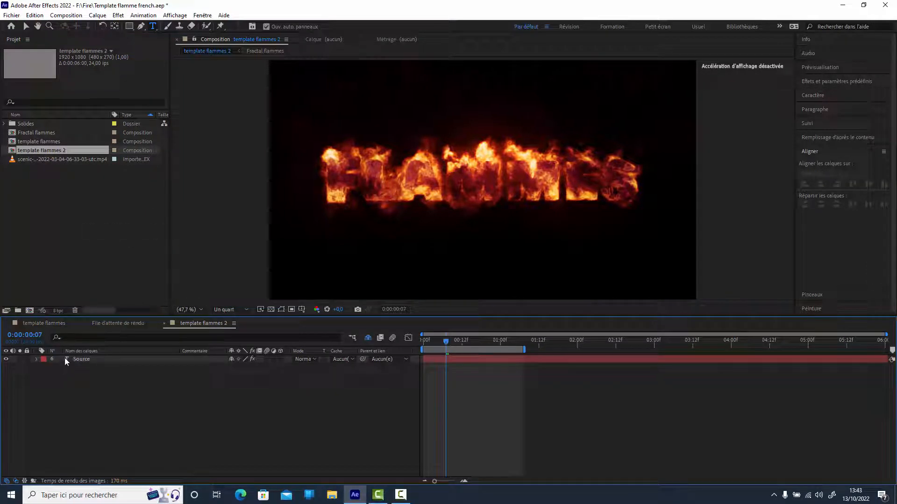
- Replace the Source text in template flammes 2 with TEMPLATE and center it horizontally and vertically in the composition
{"action": "left_click", "coordinate": [67, 358]}
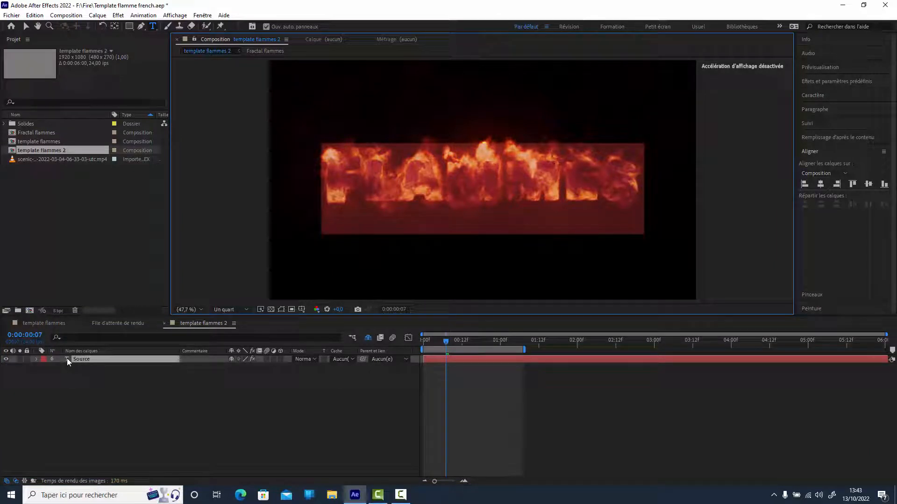
{"action": "type", "text": "TEMP"}
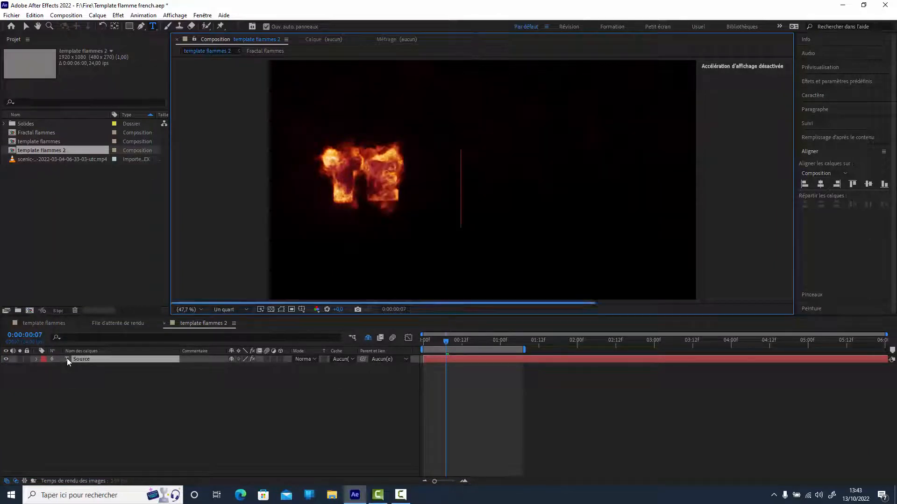
{"action": "type", "text": "LATE"}
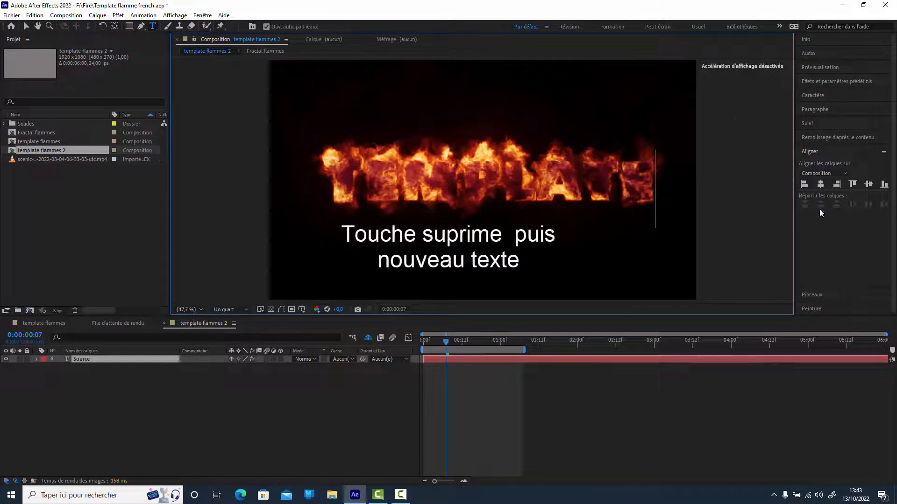
{"action": "left_click", "coordinate": [819, 186]}
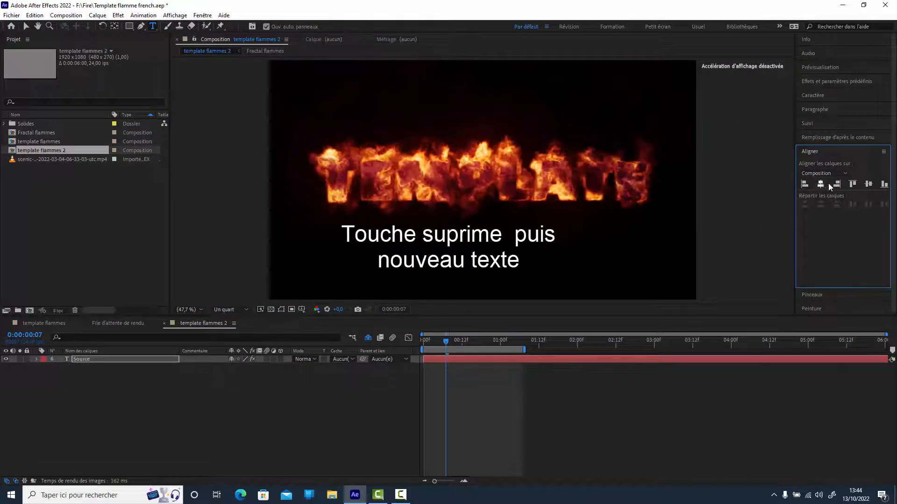
{"action": "left_click", "coordinate": [864, 187]}
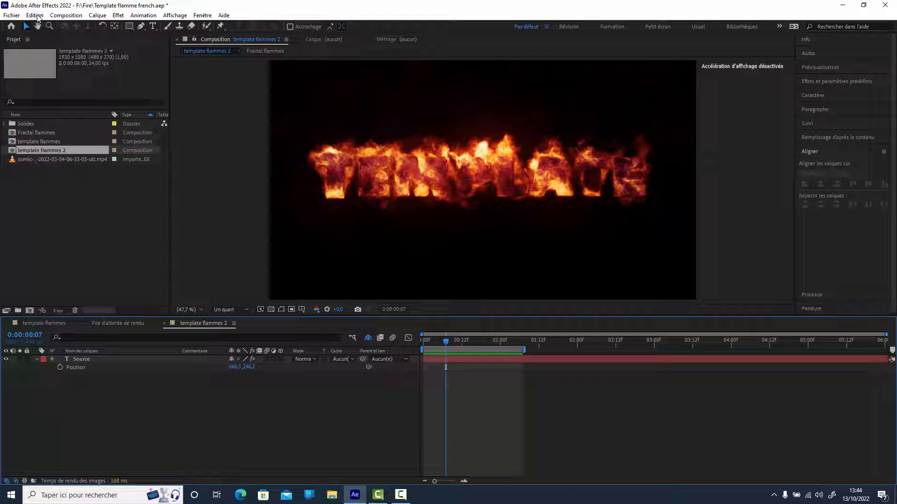
- Create a new composition named Composition 1 with the HDTV 1080 25 preset and a duration of 0:00:06:00
{"action": "left_click", "coordinate": [38, 18]}
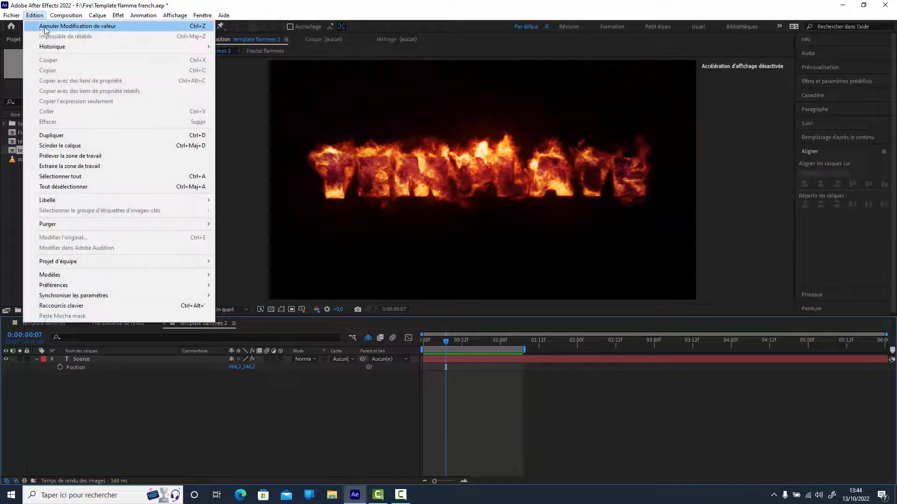
{"action": "left_click", "coordinate": [69, 26]}
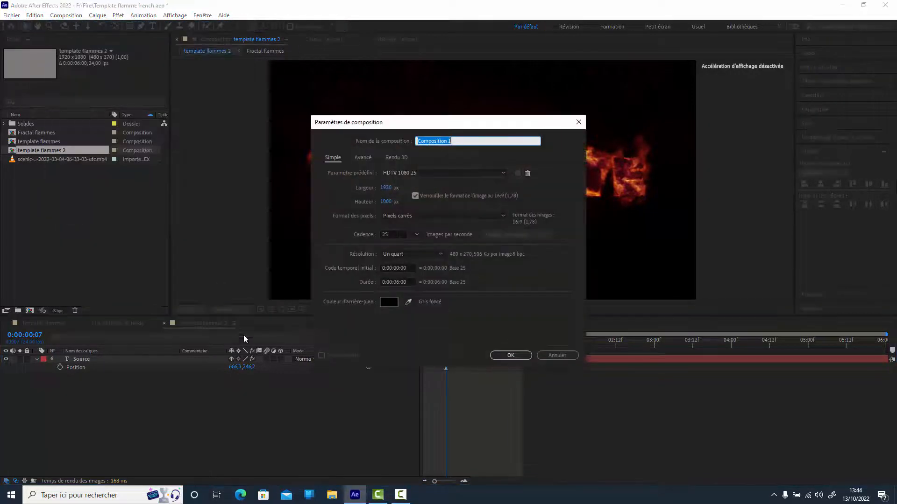
{"action": "left_click", "coordinate": [516, 354]}
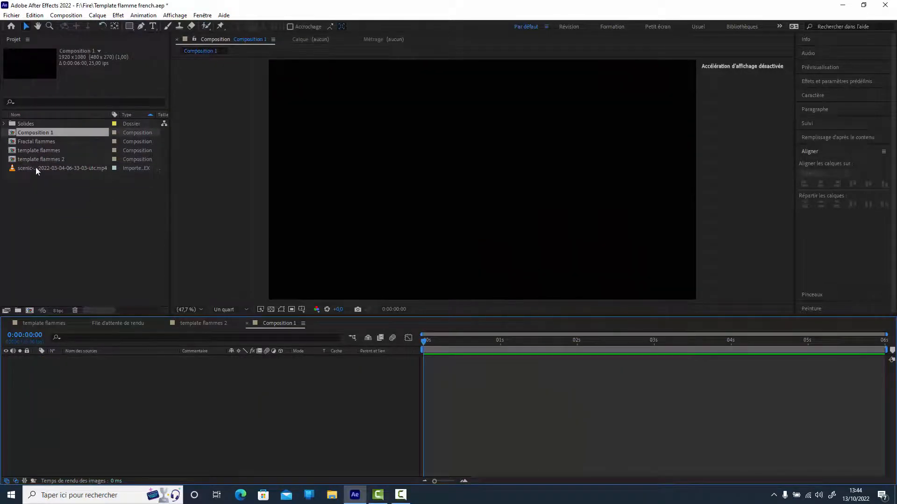
- Add the castle video to the Composition 1 timeline, fit it to the frame at 50% scale and show its Echelle property
{"action": "left_click_drag", "start_coordinate": [36, 168], "coordinate": [102, 430]}
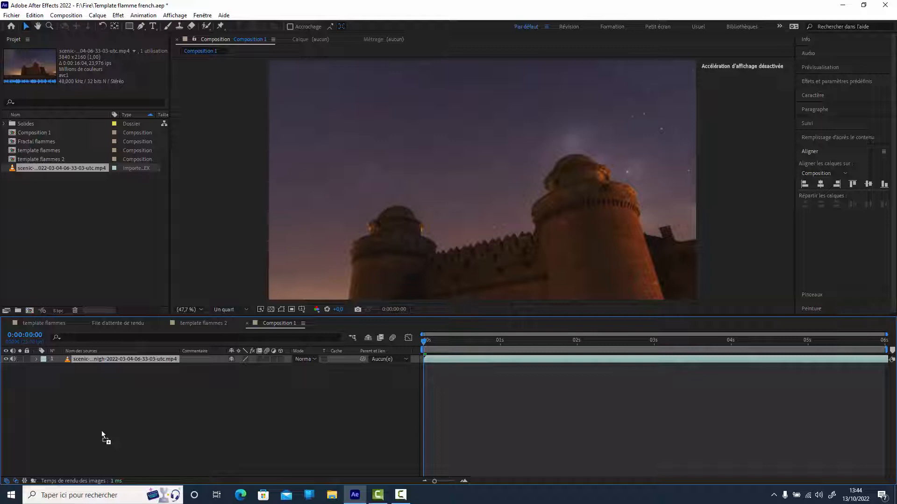
{"action": "key", "text": "ctrl+alt+f"}
{"action": "key", "text": "s"}
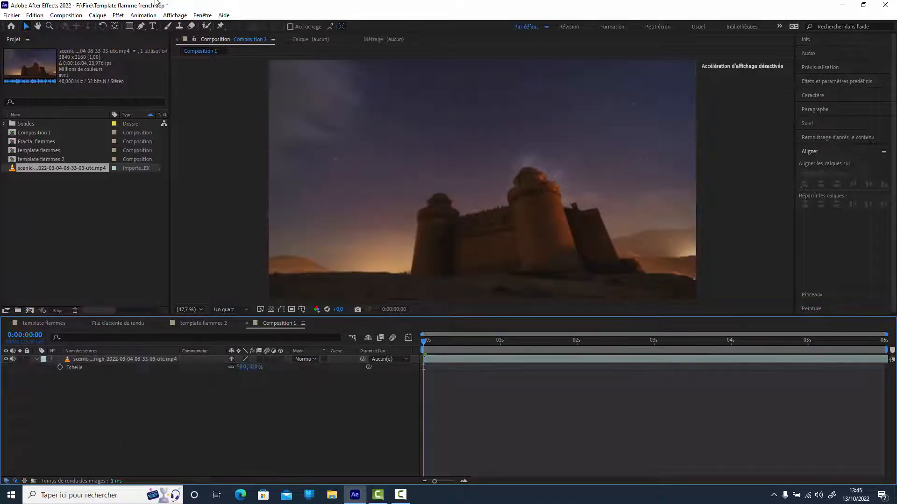
- Apply the Luminosité et contraste color correction effect to the castle video layer
{"action": "left_click", "coordinate": [118, 16]}
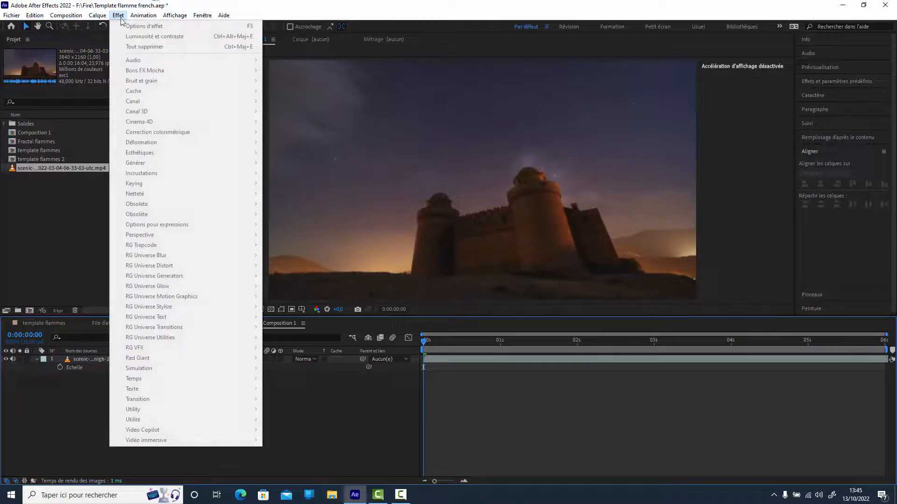
{"action": "left_click", "coordinate": [81, 362]}
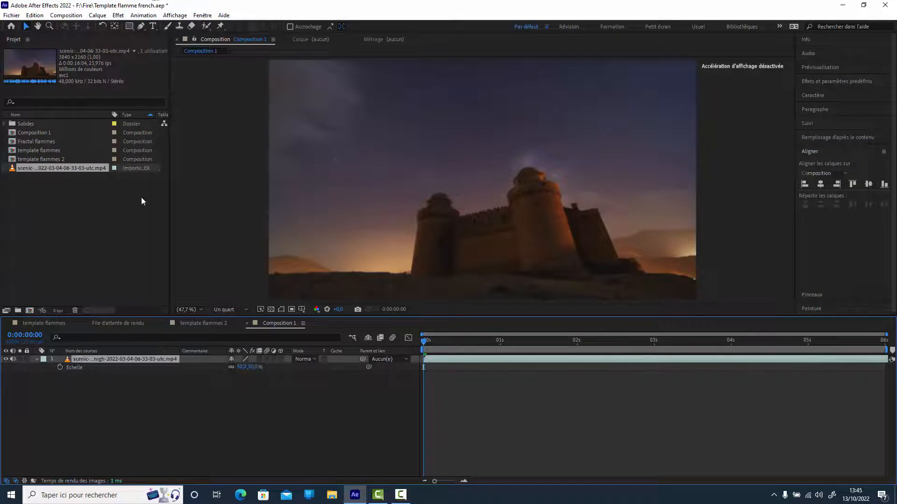
{"action": "left_click", "coordinate": [119, 15]}
{"action": "mouse_move", "coordinate": [136, 256]}
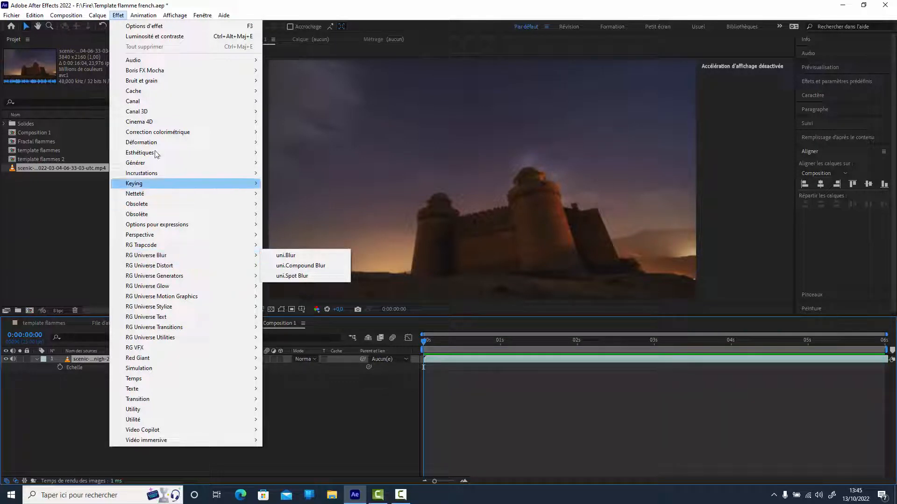
{"action": "mouse_move", "coordinate": [187, 132]}
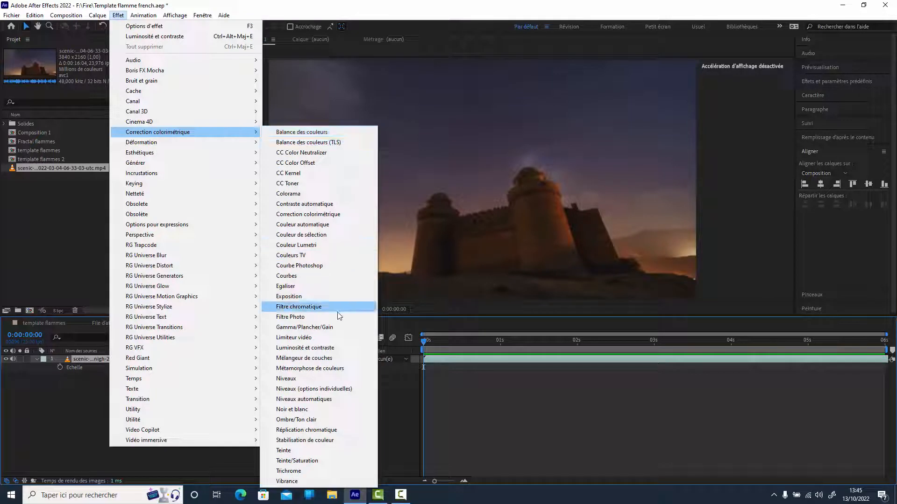
{"action": "left_click", "coordinate": [317, 348]}
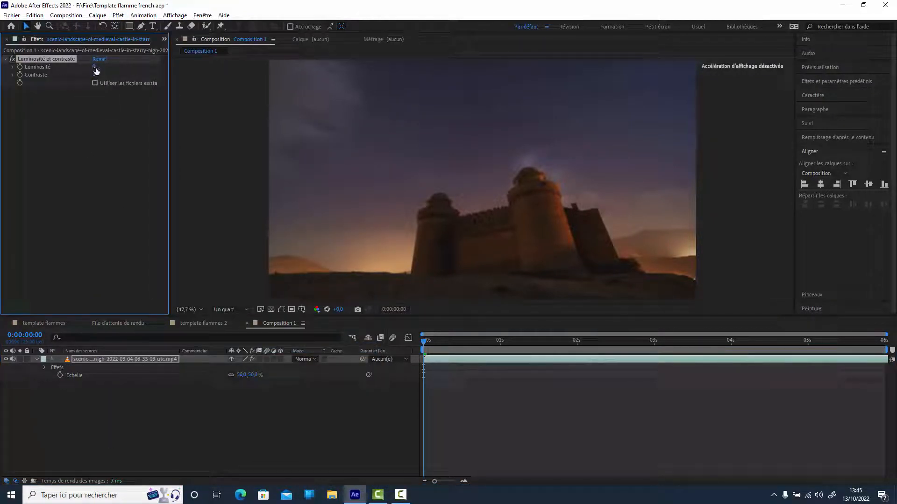
- Lower the castle video's Luminosité to -86, deselect the layer and return to the project's item list
{"action": "left_click_drag", "start_coordinate": [94, 70], "coordinate": [54, 70]}
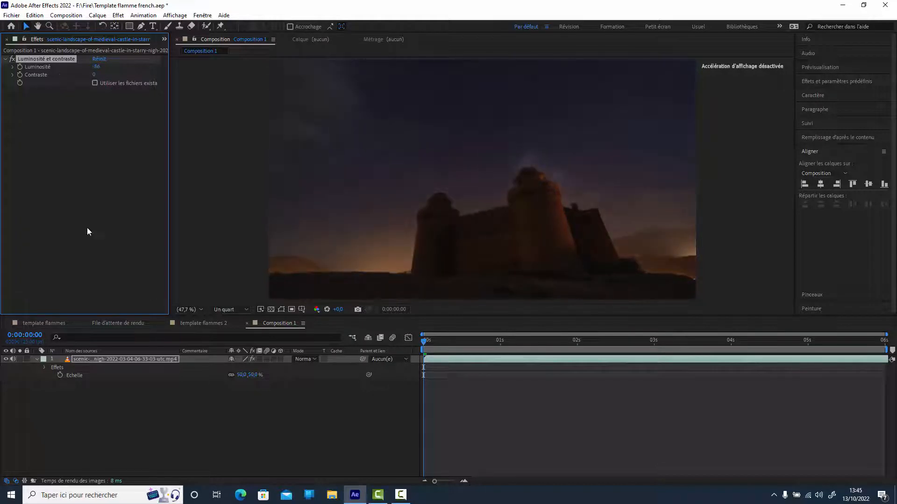
{"action": "left_click", "coordinate": [163, 452]}
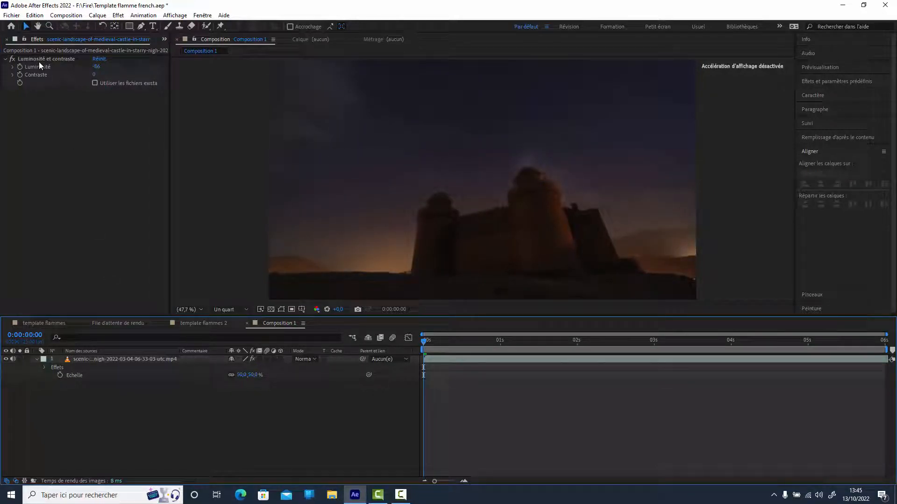
{"action": "left_click", "coordinate": [6, 40]}
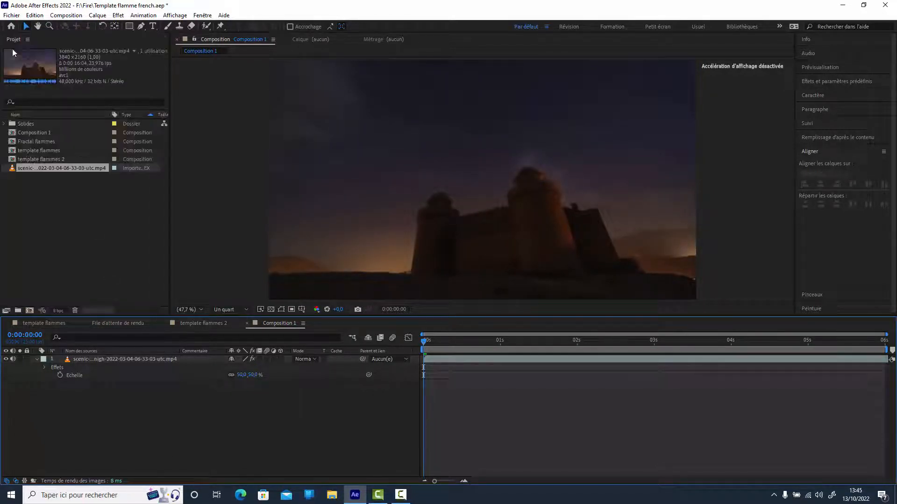
- Add the template flammes composition above the castle video in Composition 1 and set its blending mode to Ecran
{"action": "left_click", "coordinate": [29, 151]}
{"action": "left_click_drag", "start_coordinate": [28, 151], "coordinate": [101, 357]}
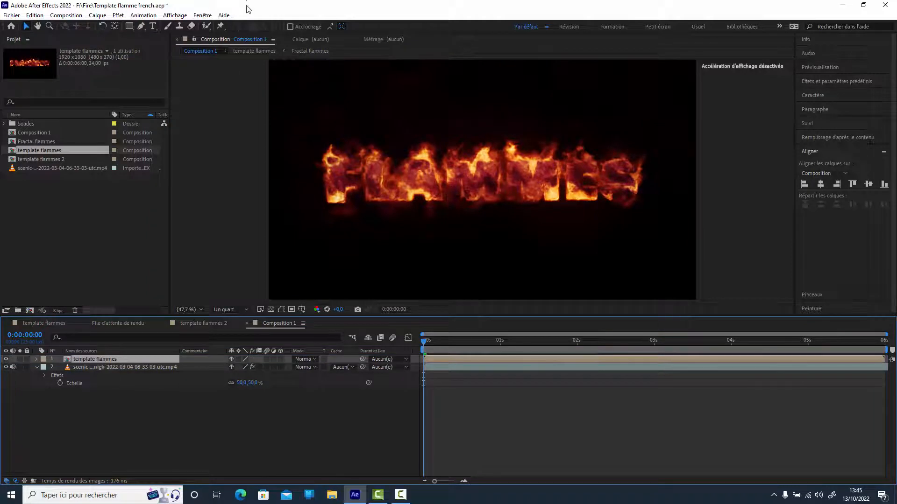
{"action": "left_click", "coordinate": [314, 361]}
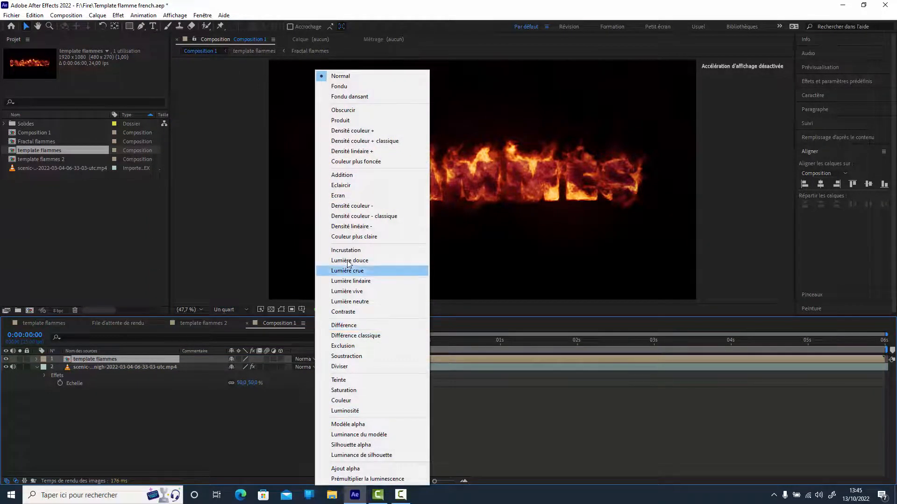
{"action": "left_click", "coordinate": [339, 196]}
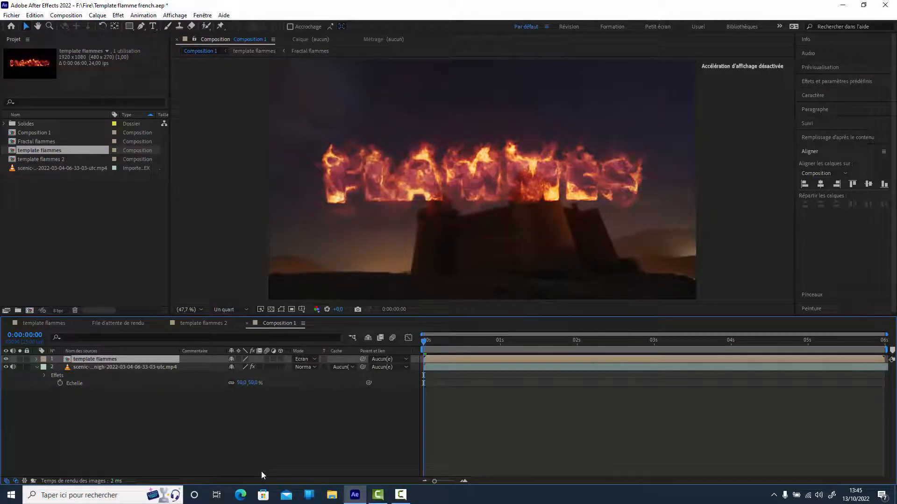
- Preview the composite, expand the castle video's Luminosité et contraste effect and lower its Luminosité to -149
{"action": "key", "text": "space"}
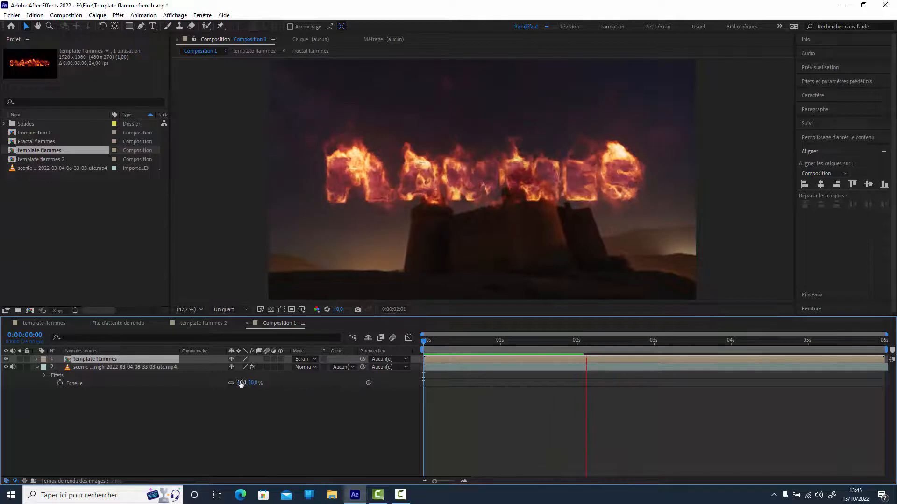
{"action": "left_click", "coordinate": [44, 375]}
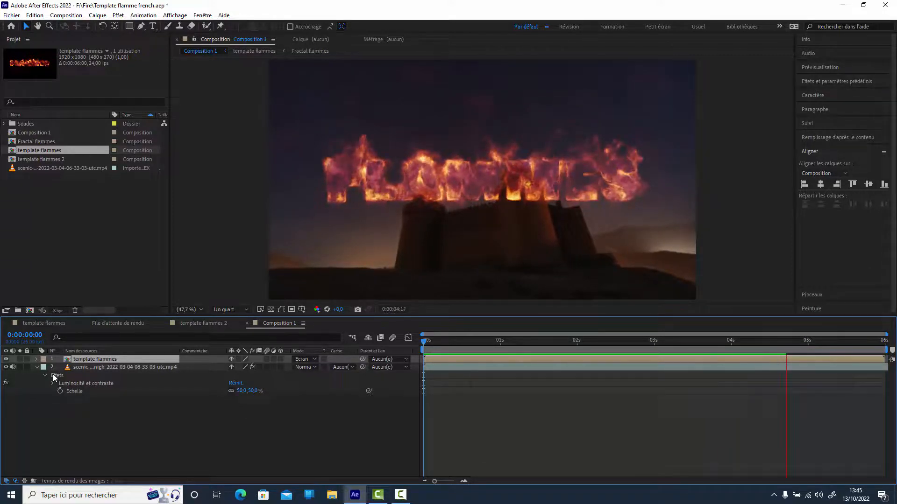
{"action": "left_click", "coordinate": [52, 383]}
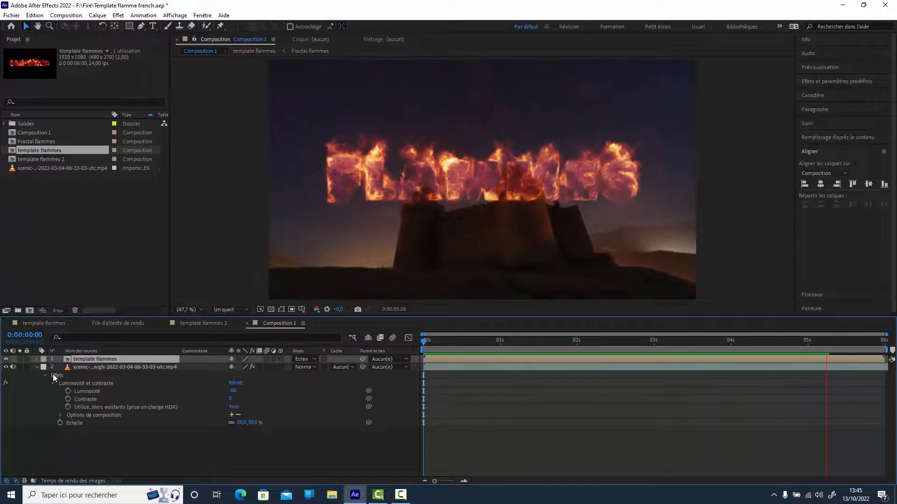
{"action": "key", "text": "ctrl+z"}
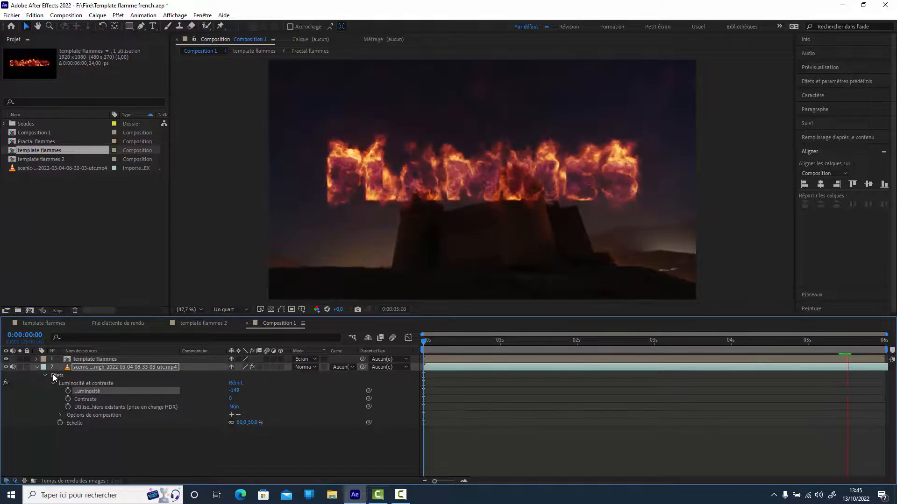